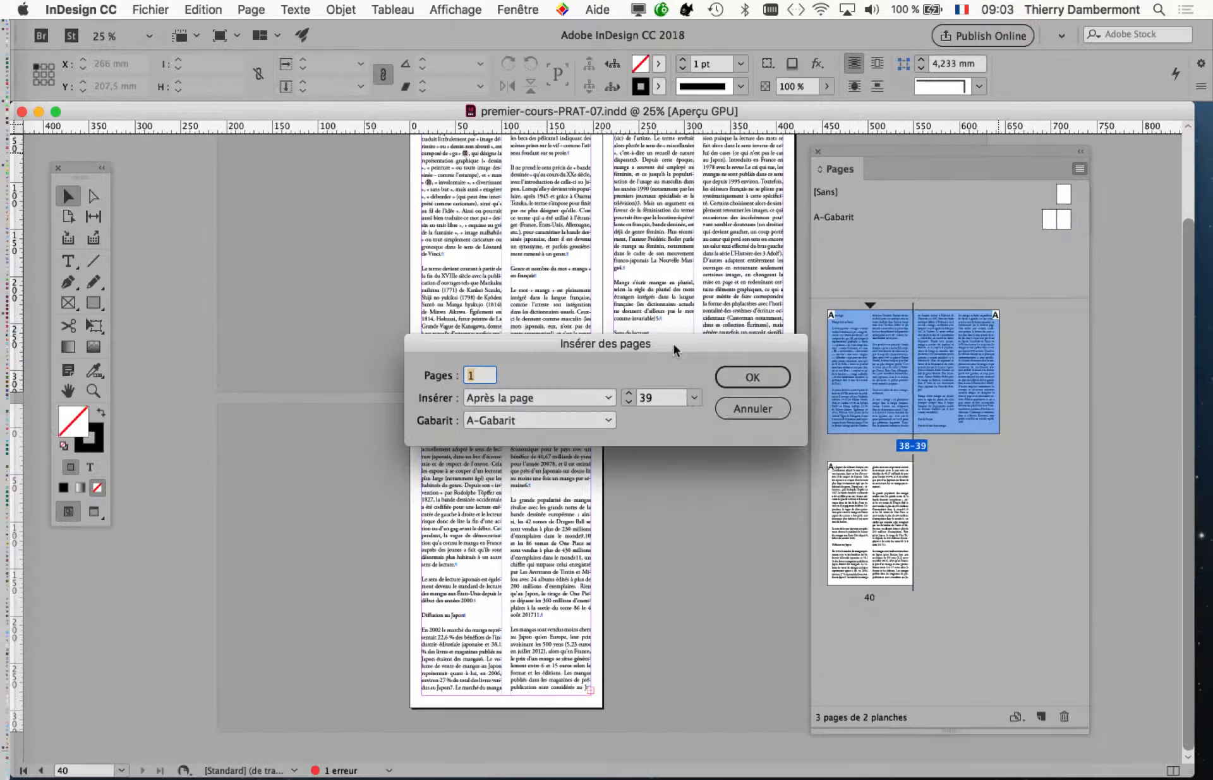
Insert 3 pages at the end of the document based on the A-Gabarit master.
{"action": "left_click_drag", "start_coordinate": [647, 357], "coordinate": [392, 185]}
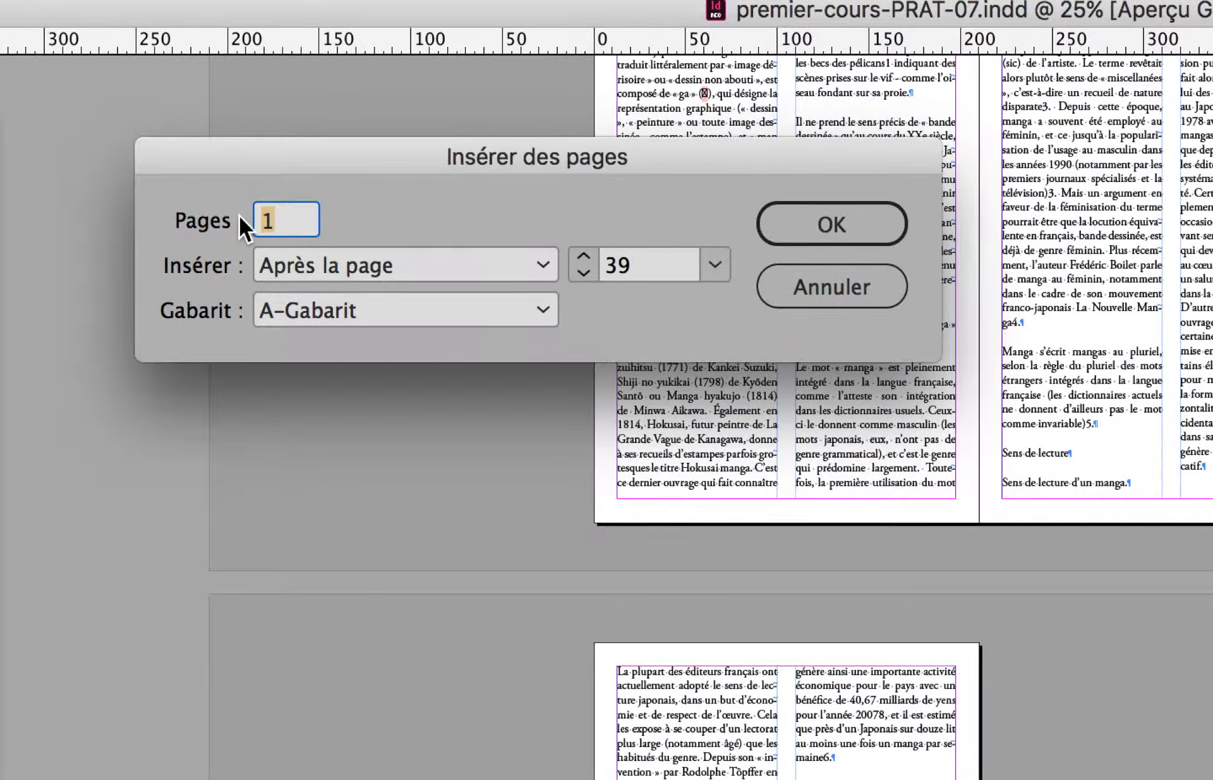
{"action": "type", "text": "3"}
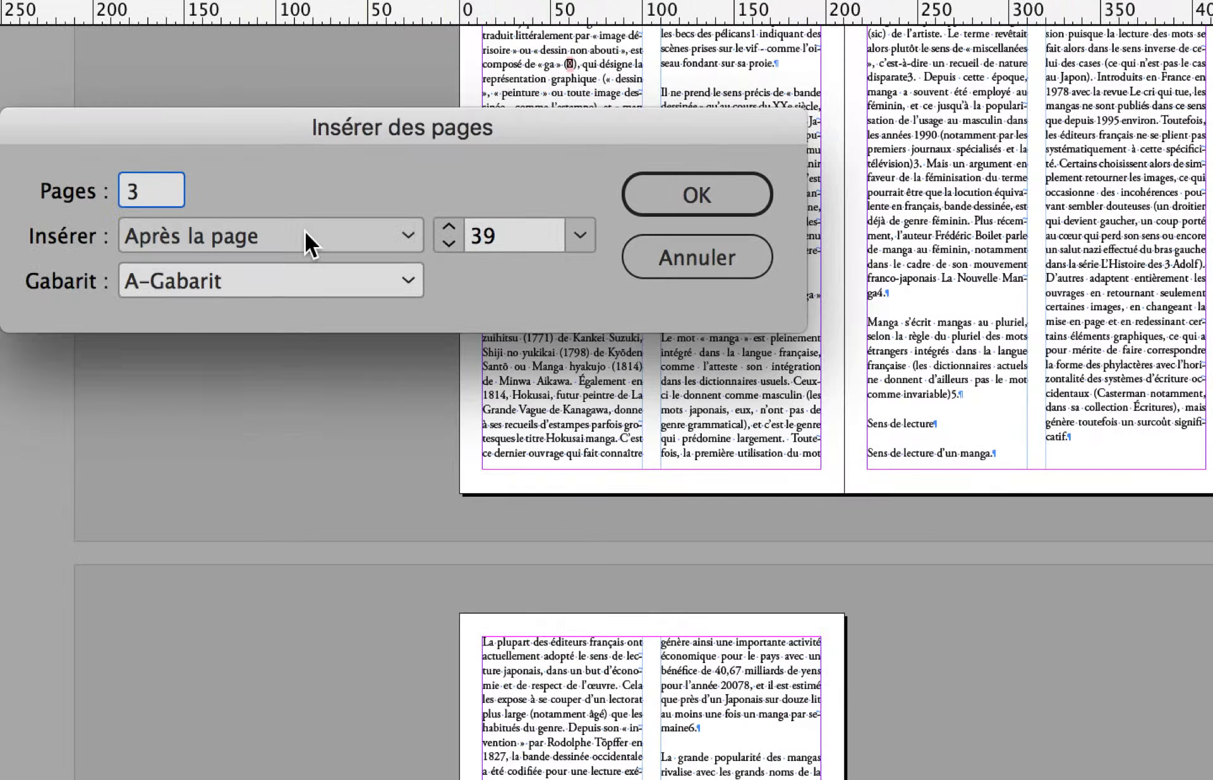
{"action": "left_click", "coordinate": [304, 232]}
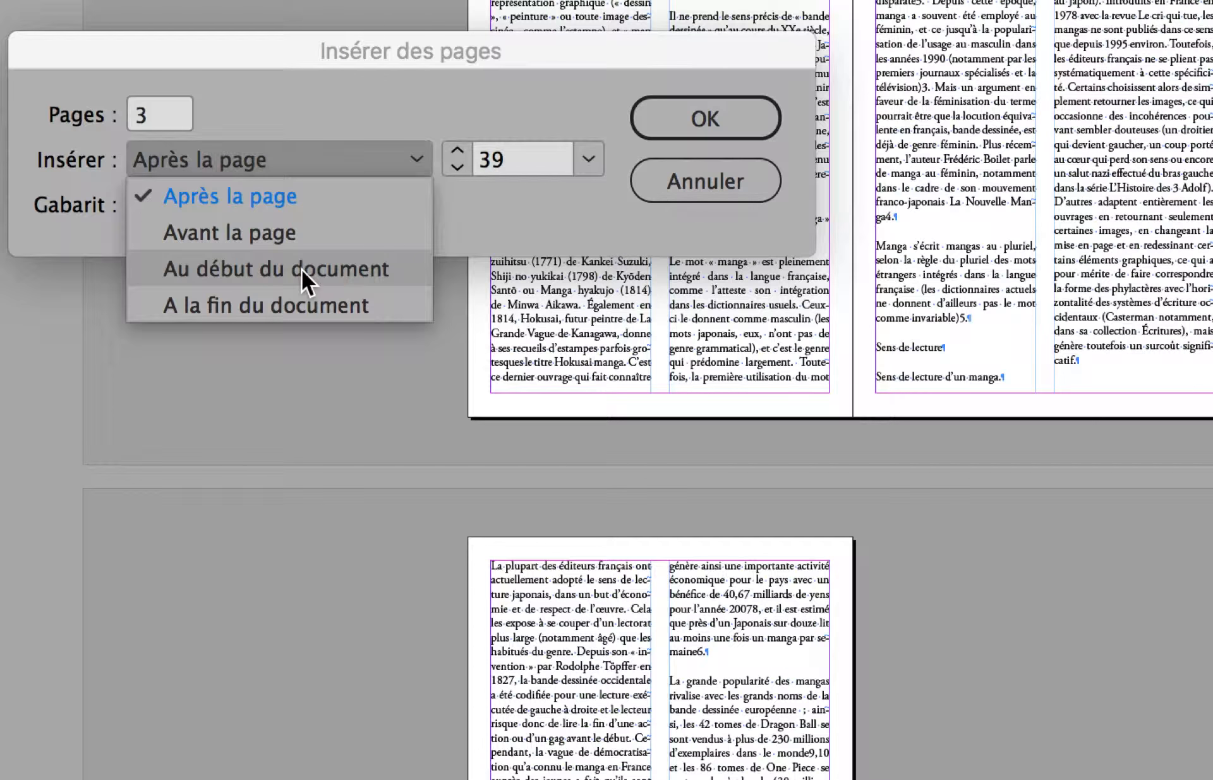
{"action": "left_click", "coordinate": [301, 305]}
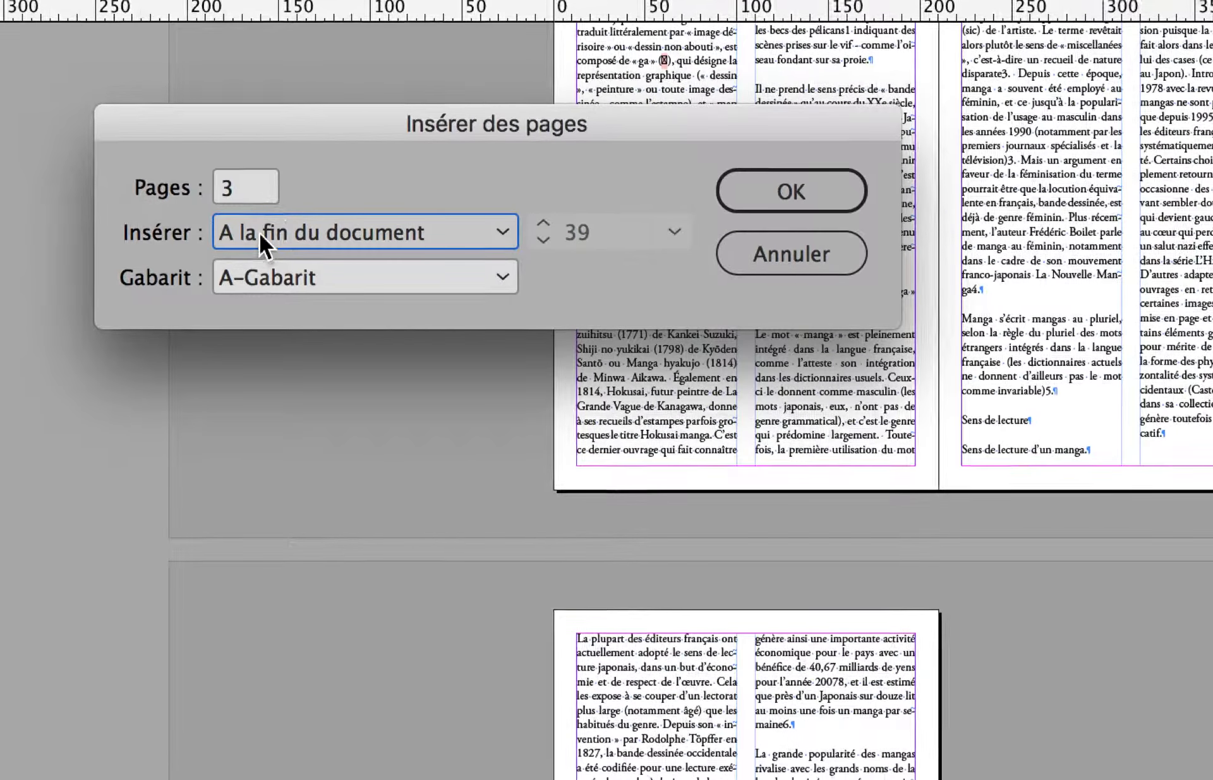
{"action": "left_click", "coordinate": [188, 233]}
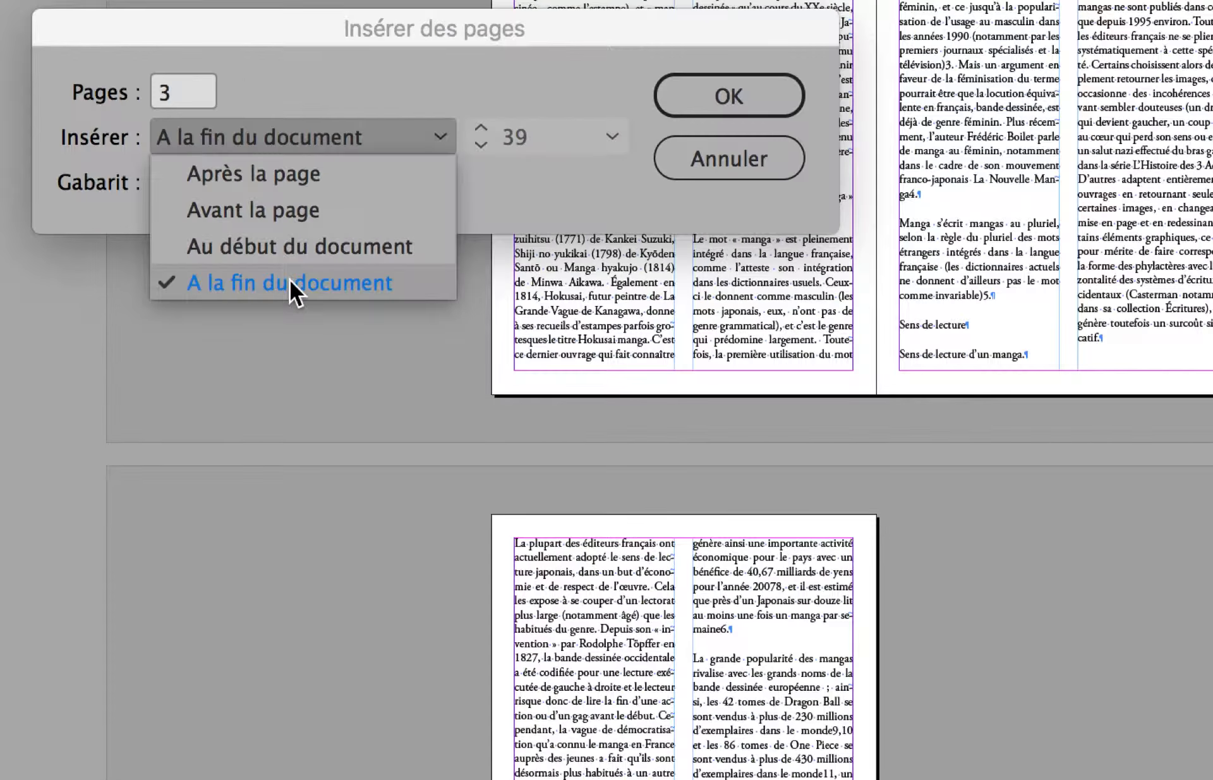
{"action": "left_click", "coordinate": [336, 354]}
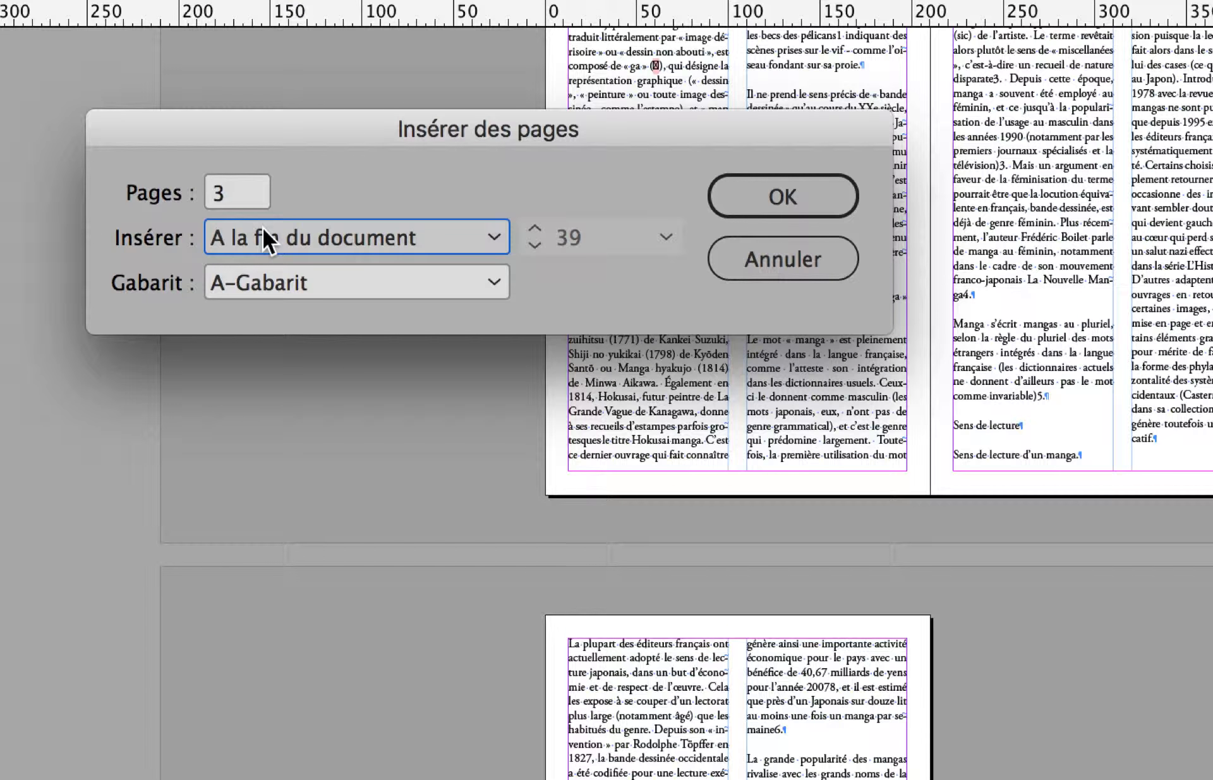
{"action": "key", "text": "Return"}
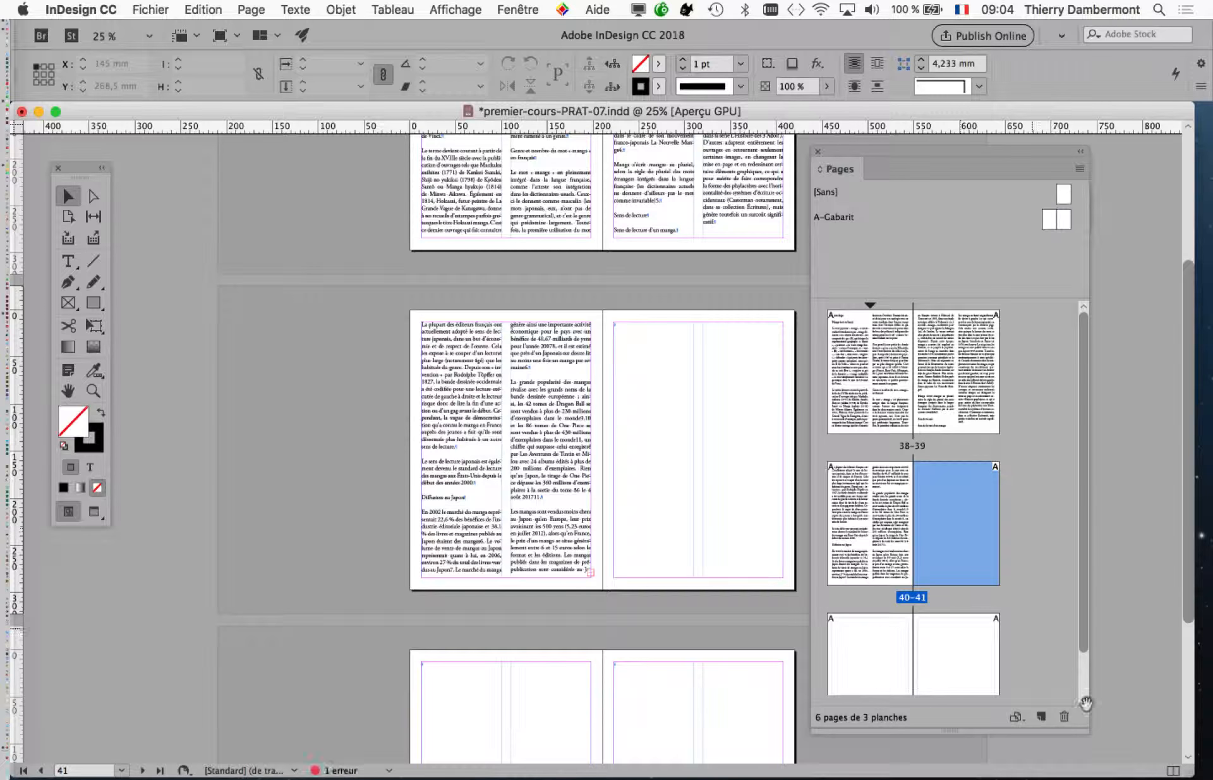
{"action": "left_click_drag", "start_coordinate": [1085, 727], "coordinate": [1089, 758]}
{"action": "scroll", "coordinate": [507, 477], "scroll_direction": "down", "scroll_amount": 2}
{"action": "scroll", "coordinate": [287, 410], "scroll_direction": "down", "scroll_amount": 4}
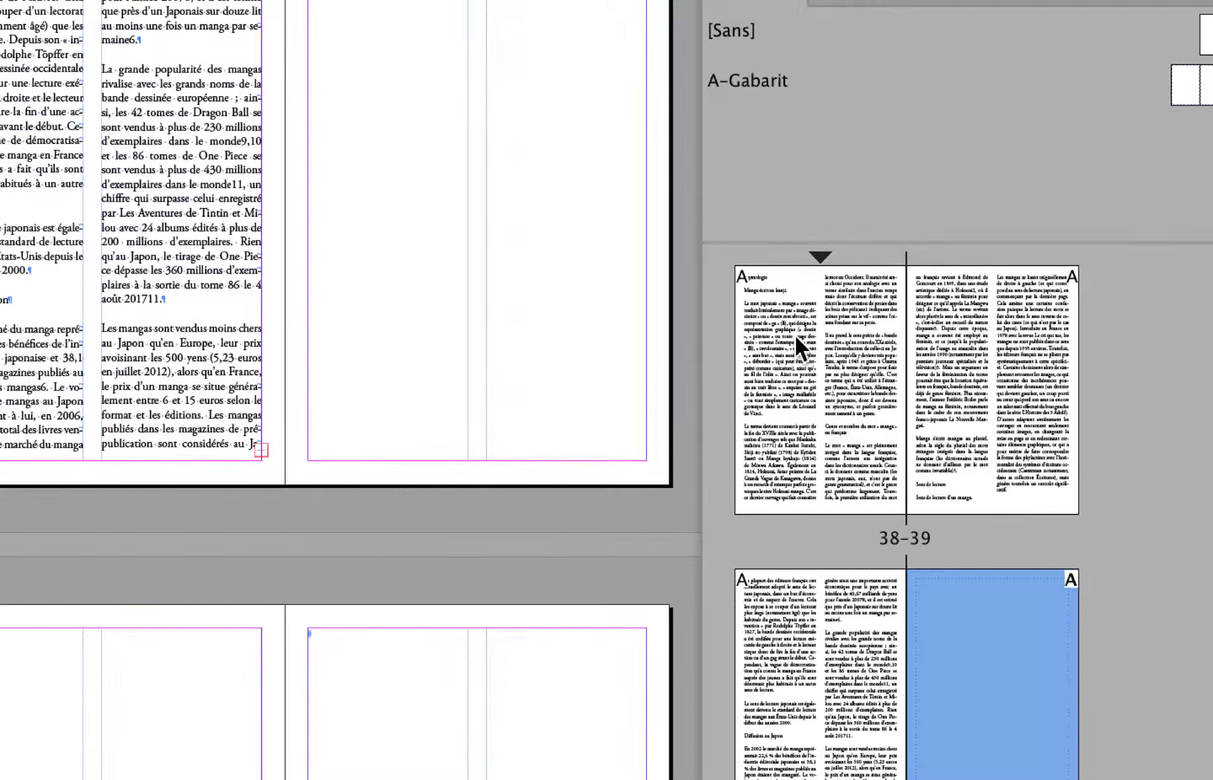
{"action": "scroll", "coordinate": [1185, 393], "scroll_direction": "down", "scroll_amount": 1}
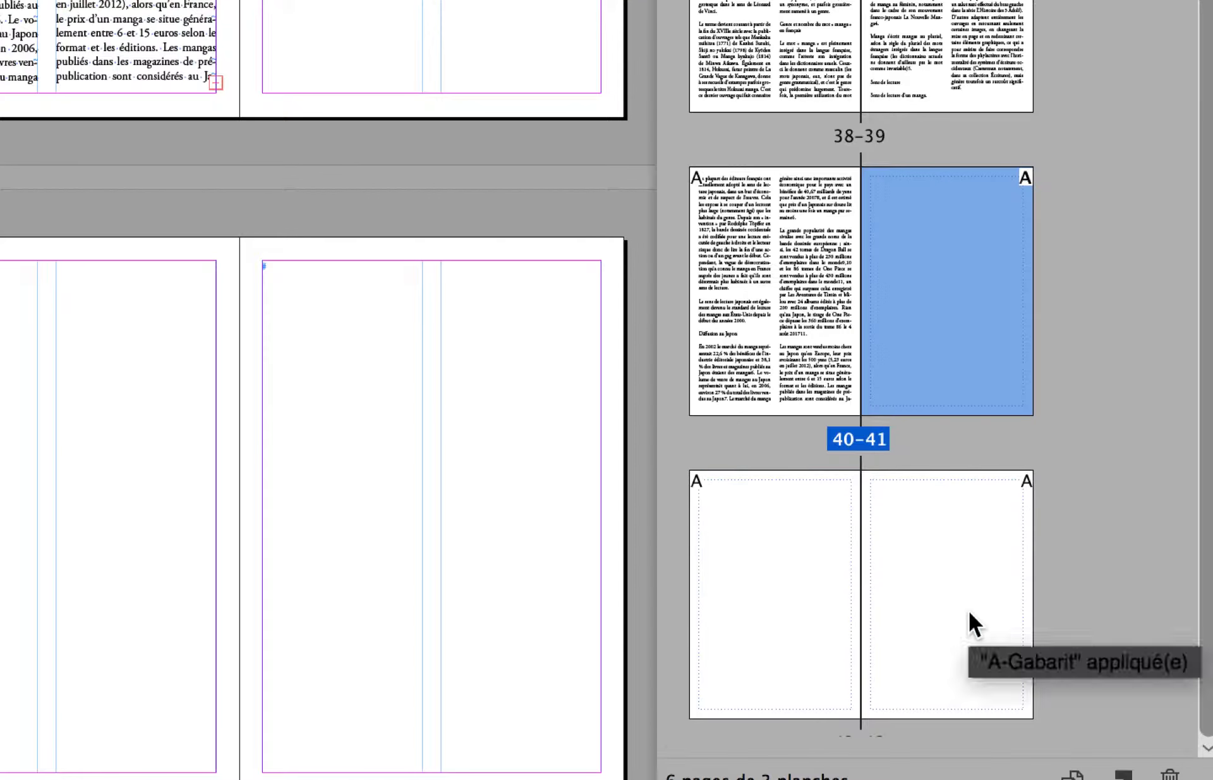
{"action": "left_click", "coordinate": [968, 611], "text": "shift"}
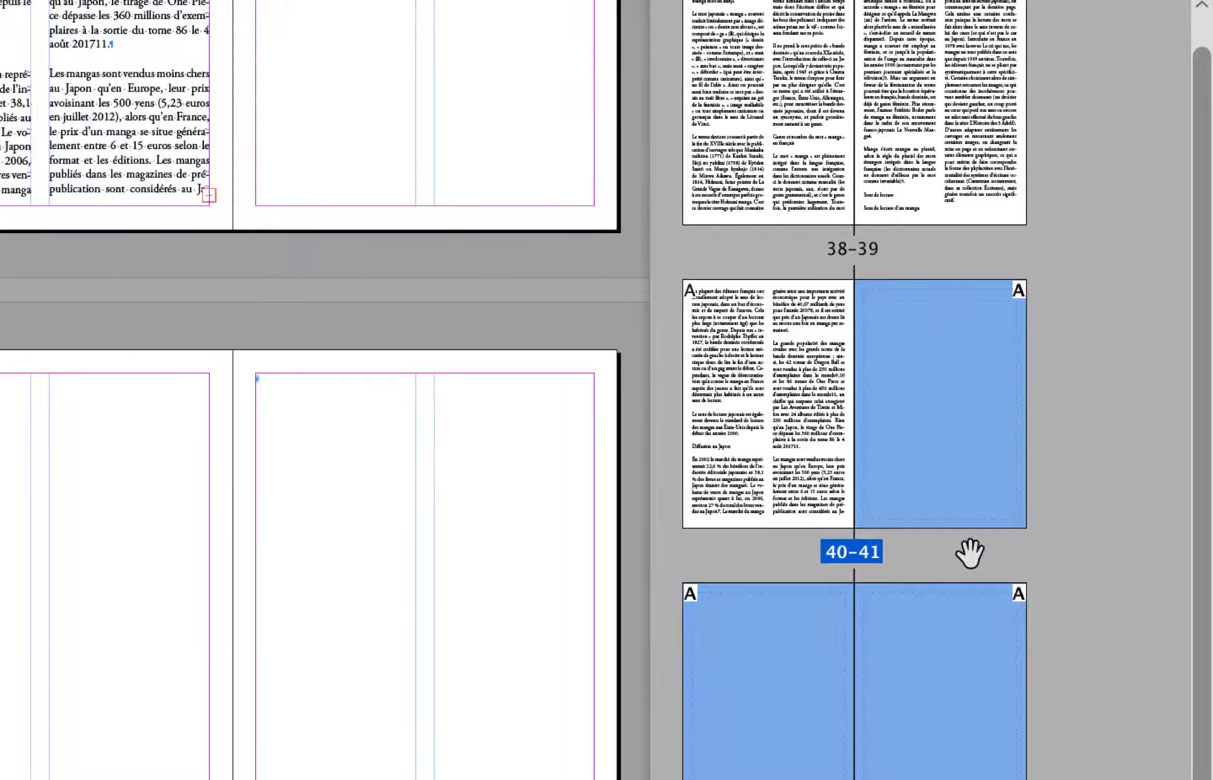
{"action": "left_click", "coordinate": [957, 432]}
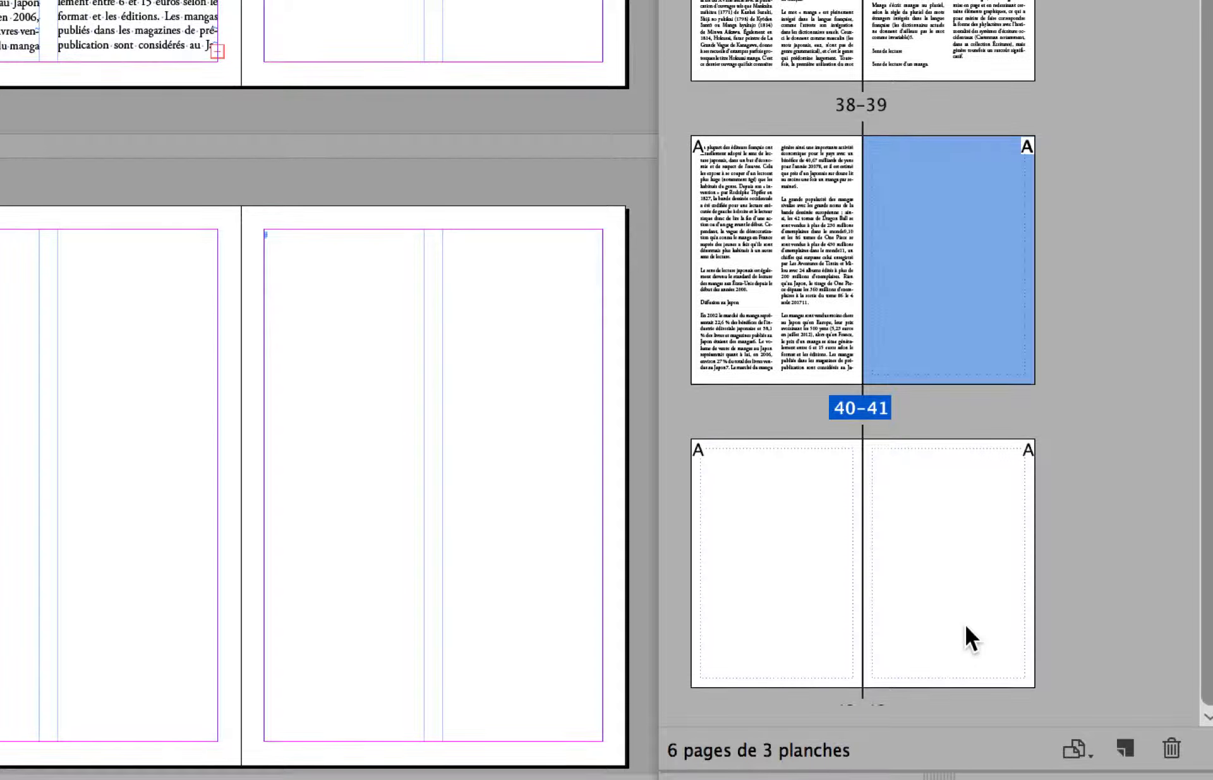
{"action": "left_click", "coordinate": [964, 621], "text": "shift"}
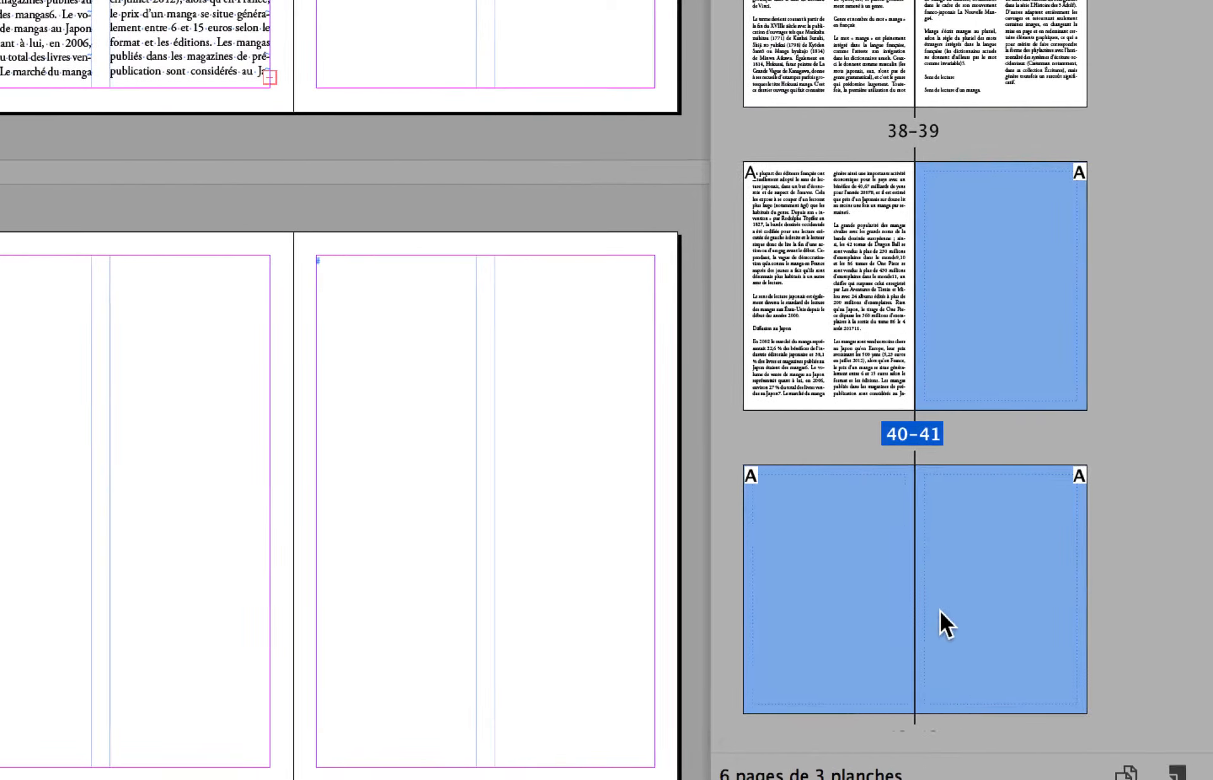
{"action": "right_click", "coordinate": [951, 611]}
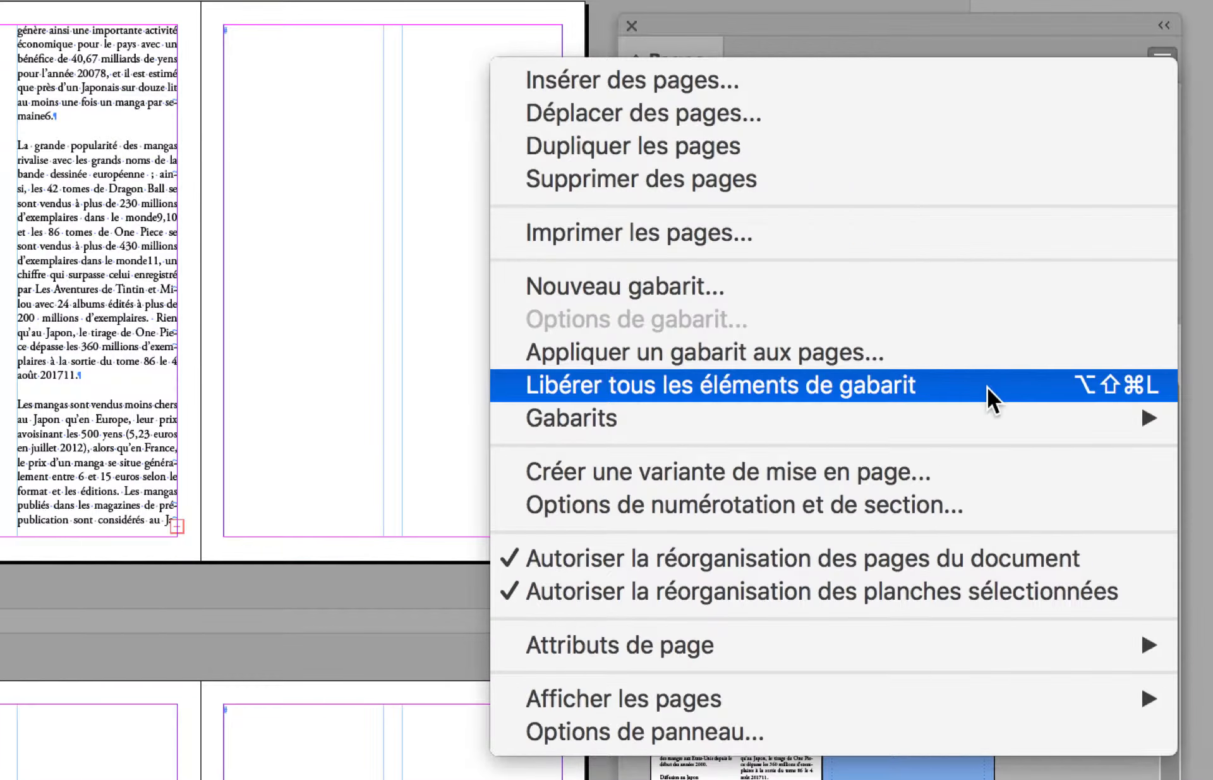
{"action": "left_click", "coordinate": [987, 386]}
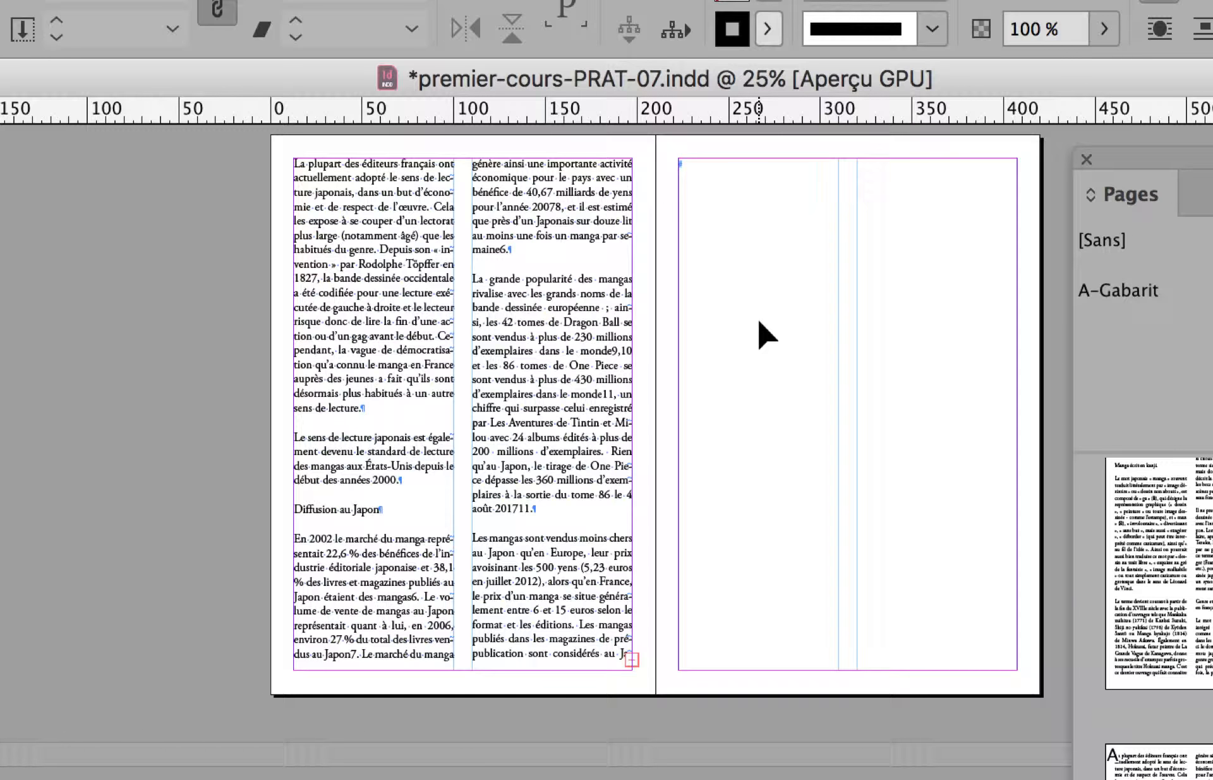
Inspect the empty text frames on the newly added pages by selecting them one after another.
{"action": "left_click", "coordinate": [757, 317]}
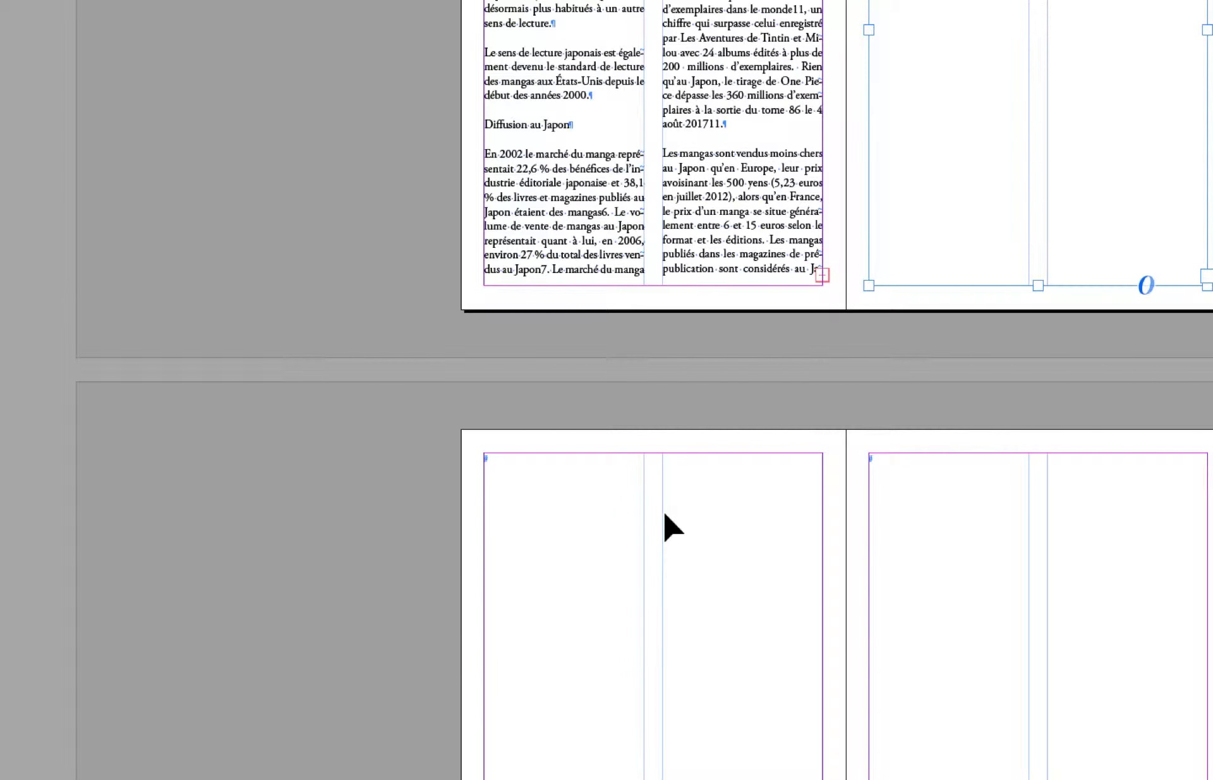
{"action": "left_click", "coordinate": [664, 513]}
{"action": "left_click", "coordinate": [981, 579], "text": "shift"}
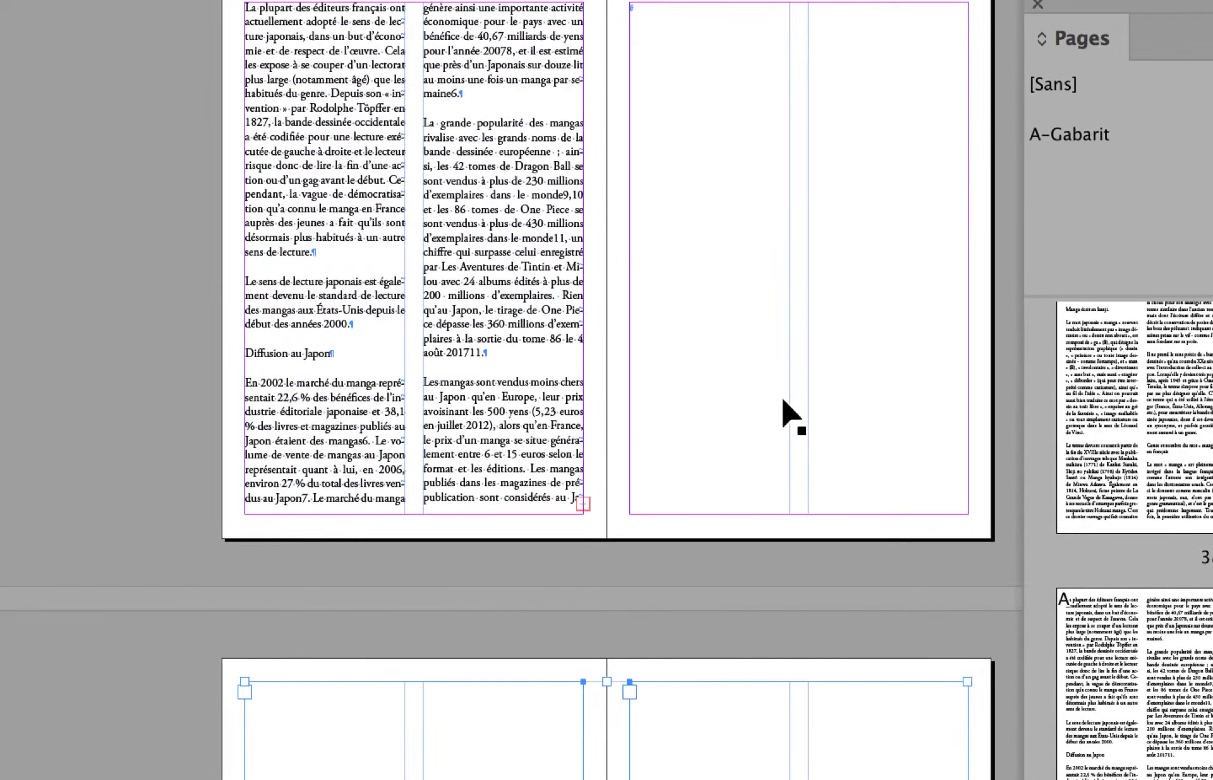
{"action": "left_click", "coordinate": [723, 755]}
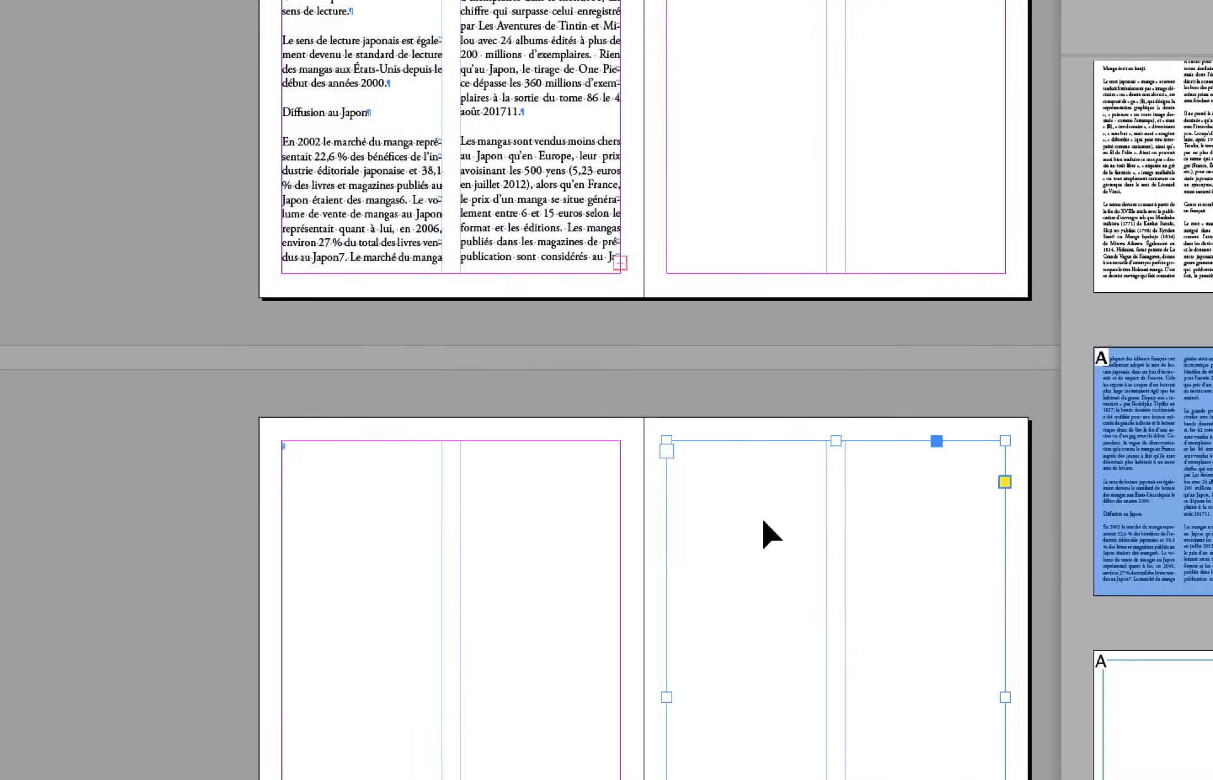
{"action": "left_click", "coordinate": [504, 764]}
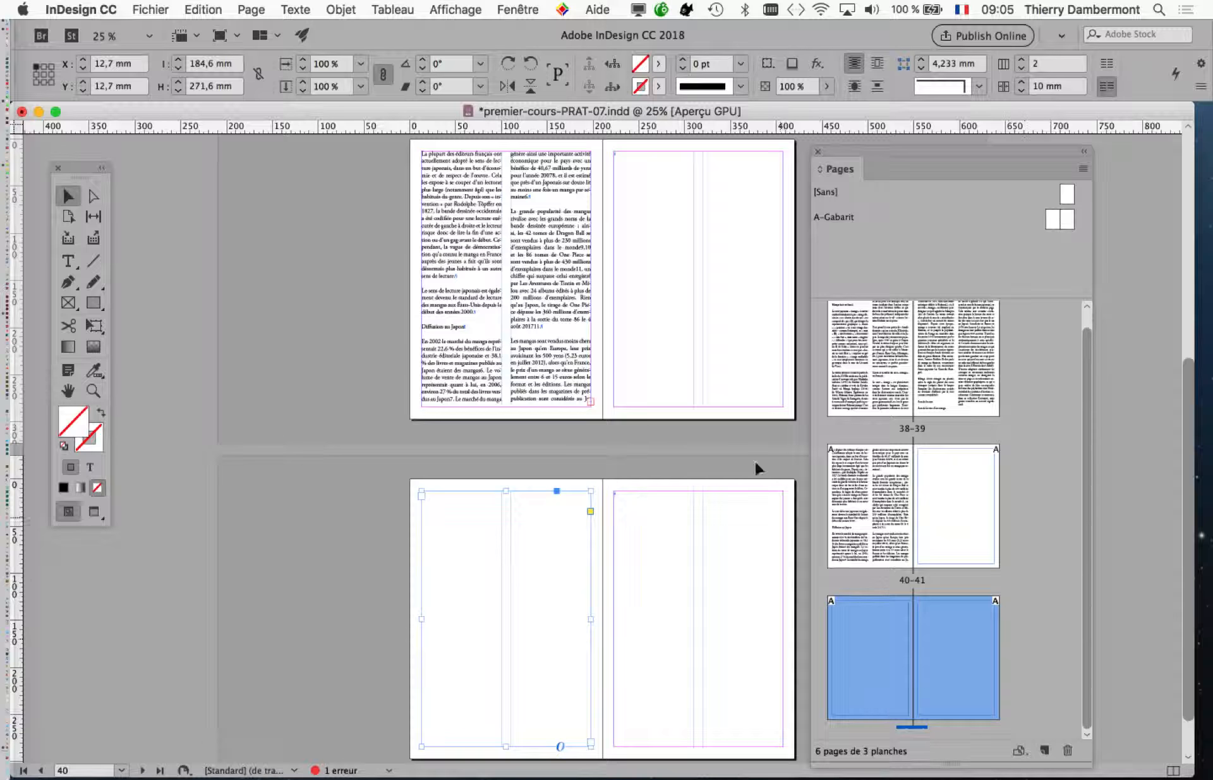
{"action": "left_click", "coordinate": [693, 320]}
{"action": "left_click", "coordinate": [578, 524]}
{"action": "left_click", "coordinate": [652, 561]}
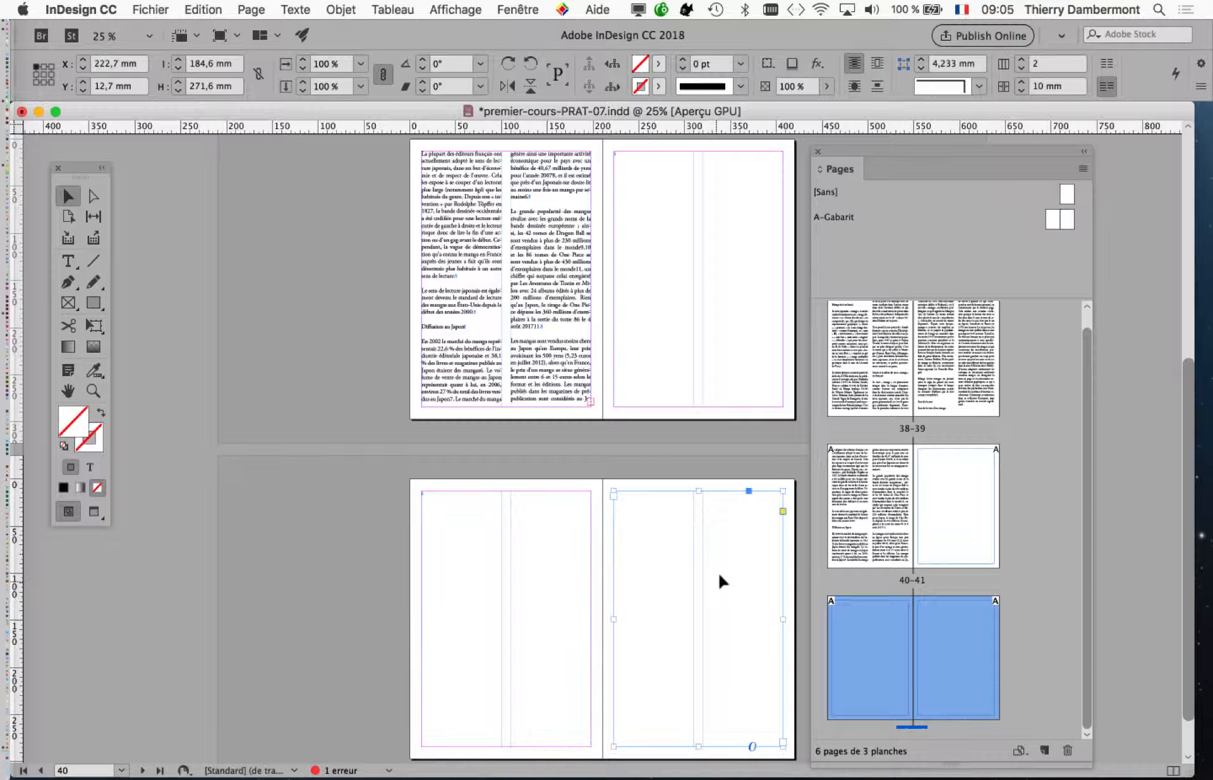
{"action": "left_click", "coordinate": [667, 346]}
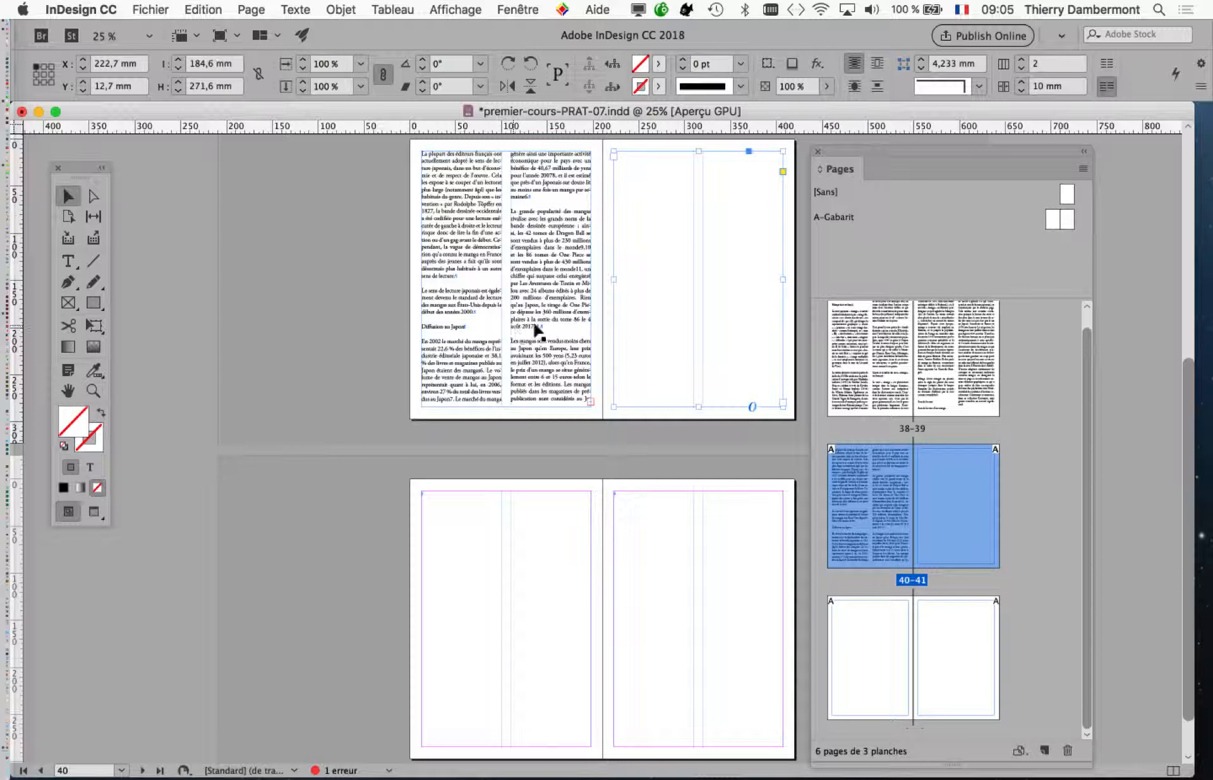
Move the Pages panel aside and select the text frame on page 40 holding the overset text.
{"action": "left_click_drag", "start_coordinate": [833, 153], "coordinate": [981, 166]}
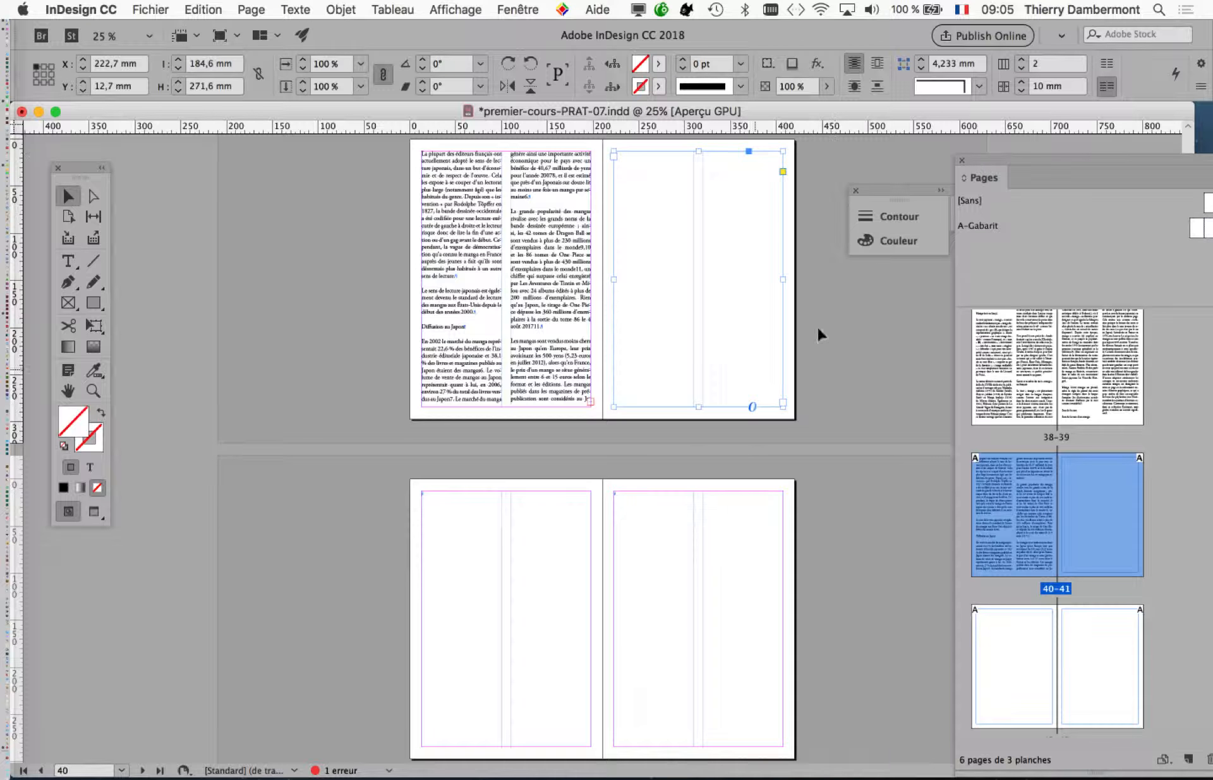
{"action": "left_click", "coordinate": [855, 190]}
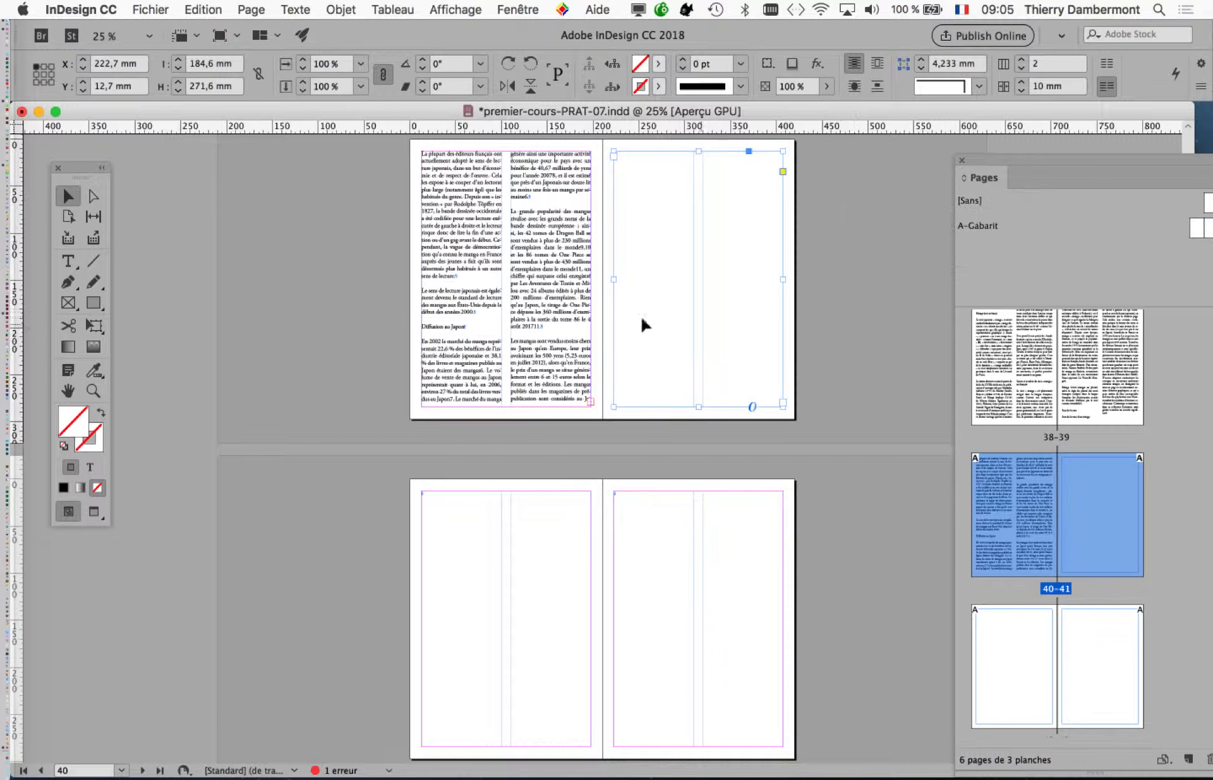
{"action": "left_click", "coordinate": [530, 375]}
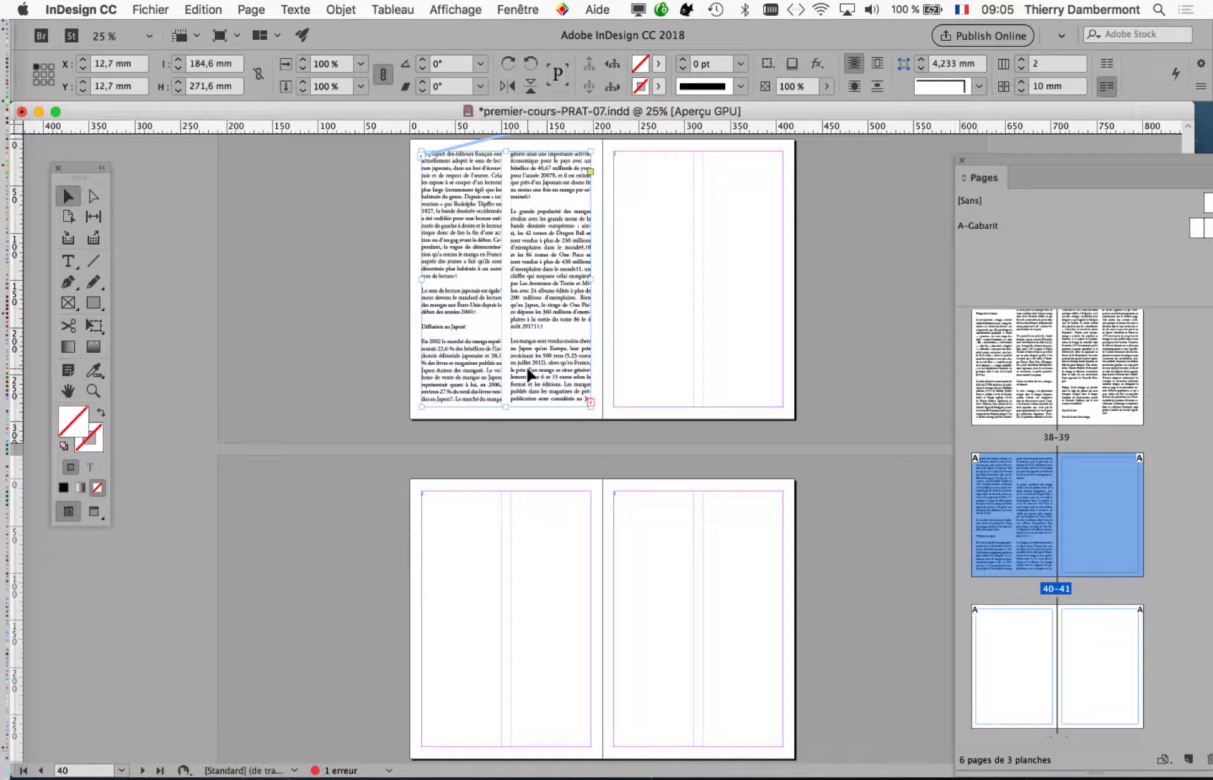
{"action": "key", "text": "super+minus"}
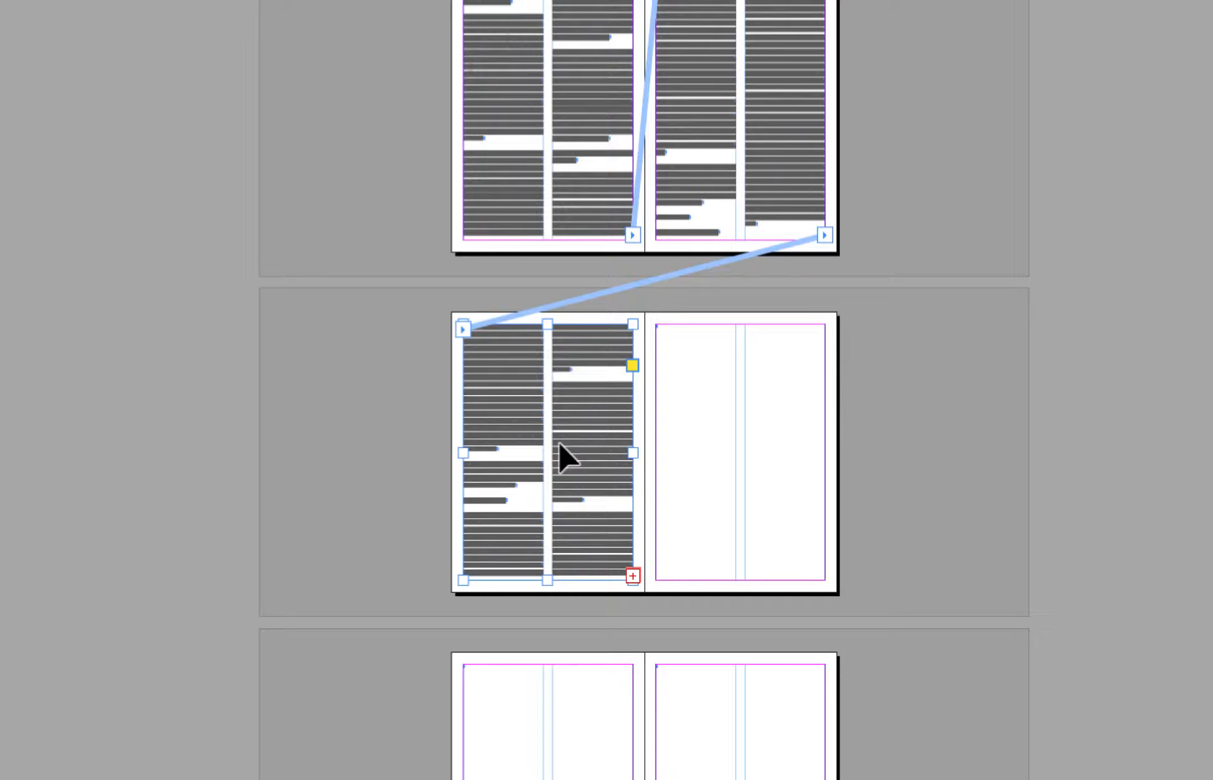
{"action": "key", "text": "super+equal"}
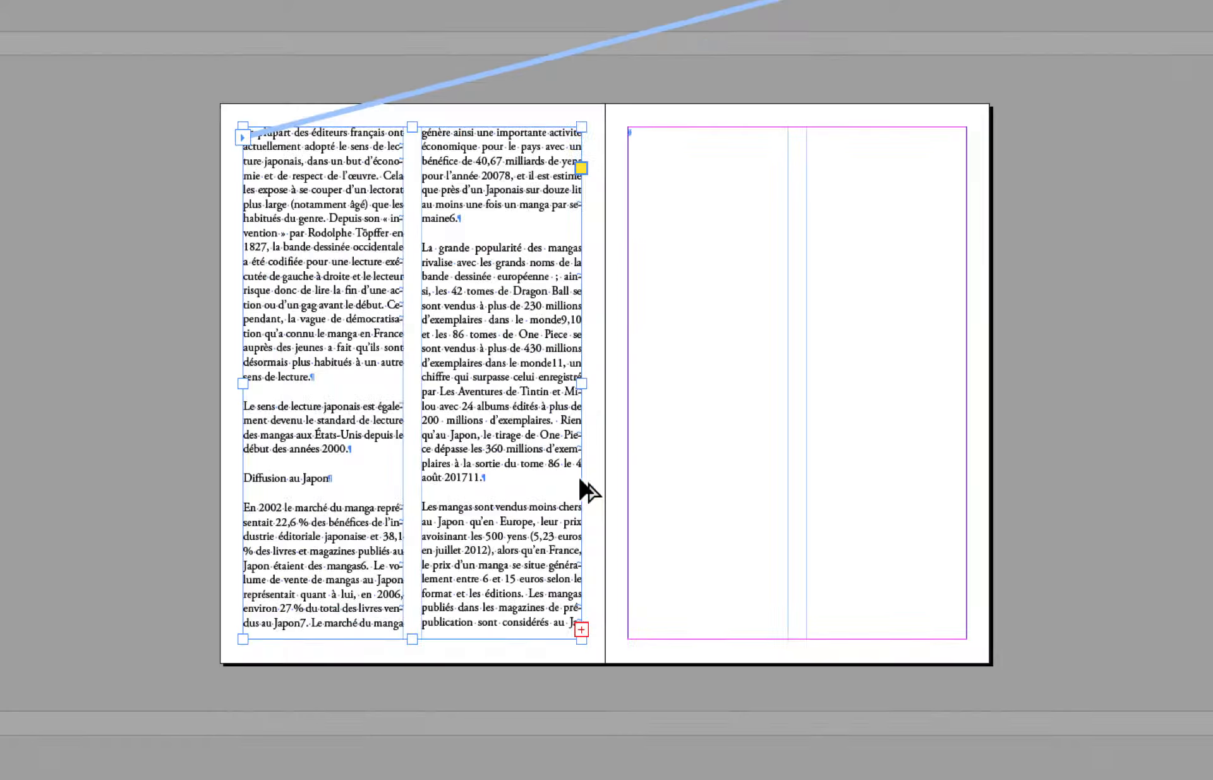
{"action": "scroll", "coordinate": [575, 477], "scroll_direction": "down", "scroll_amount": 2}
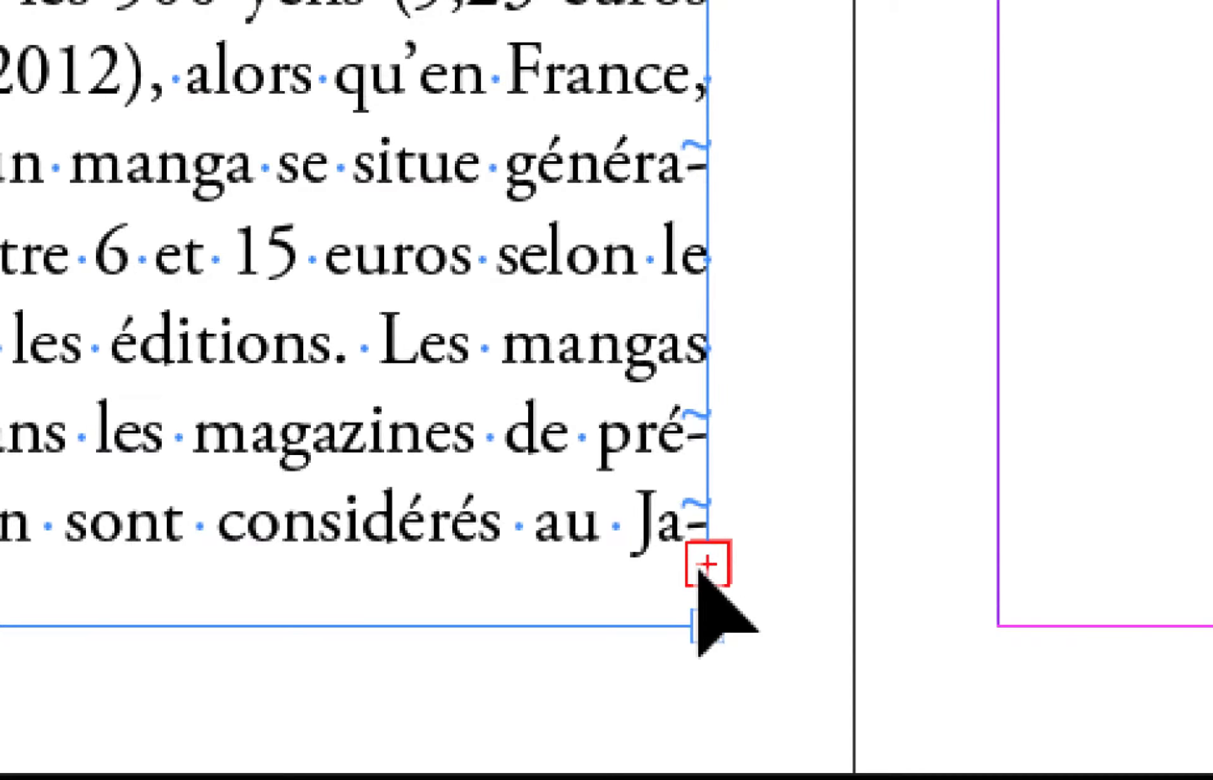
Load the overset text from page 40's frame and semi-autoflow it into the frames of the new pages 41 to 43.
{"action": "left_click", "coordinate": [698, 565]}
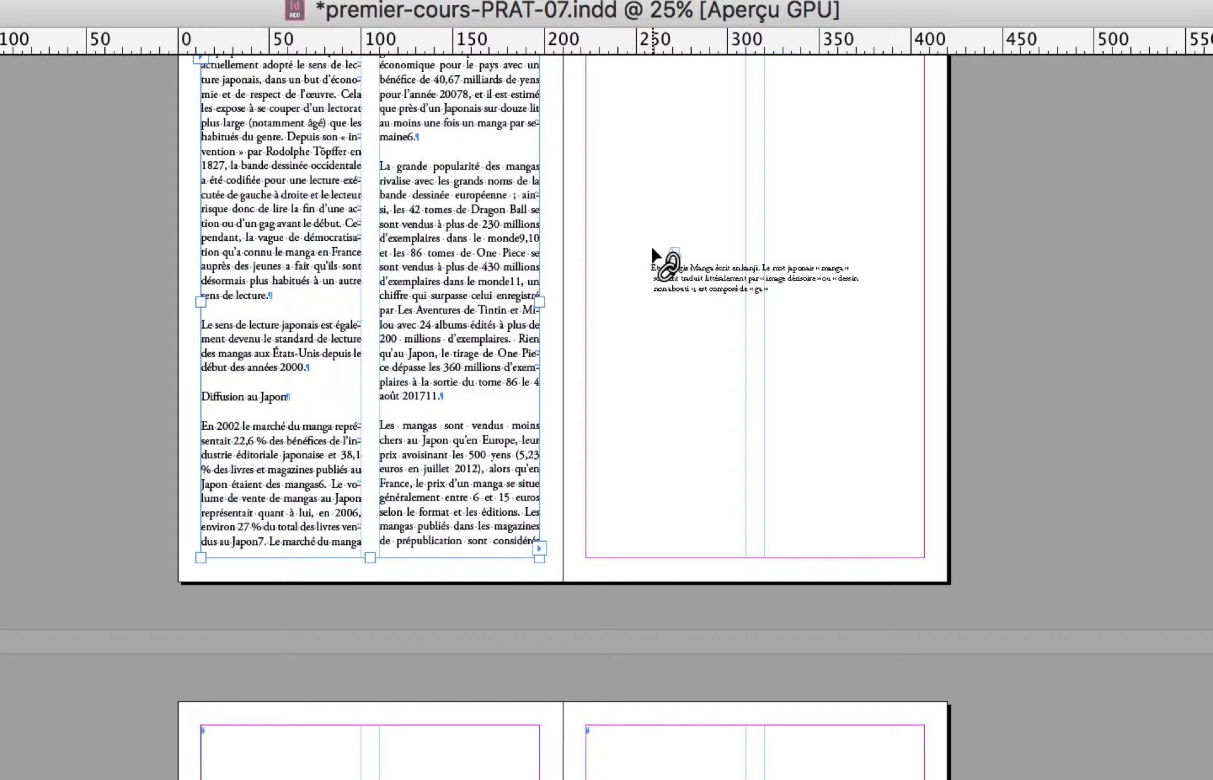
{"action": "key", "text": "alt"}
{"action": "left_click", "coordinate": [654, 252]}
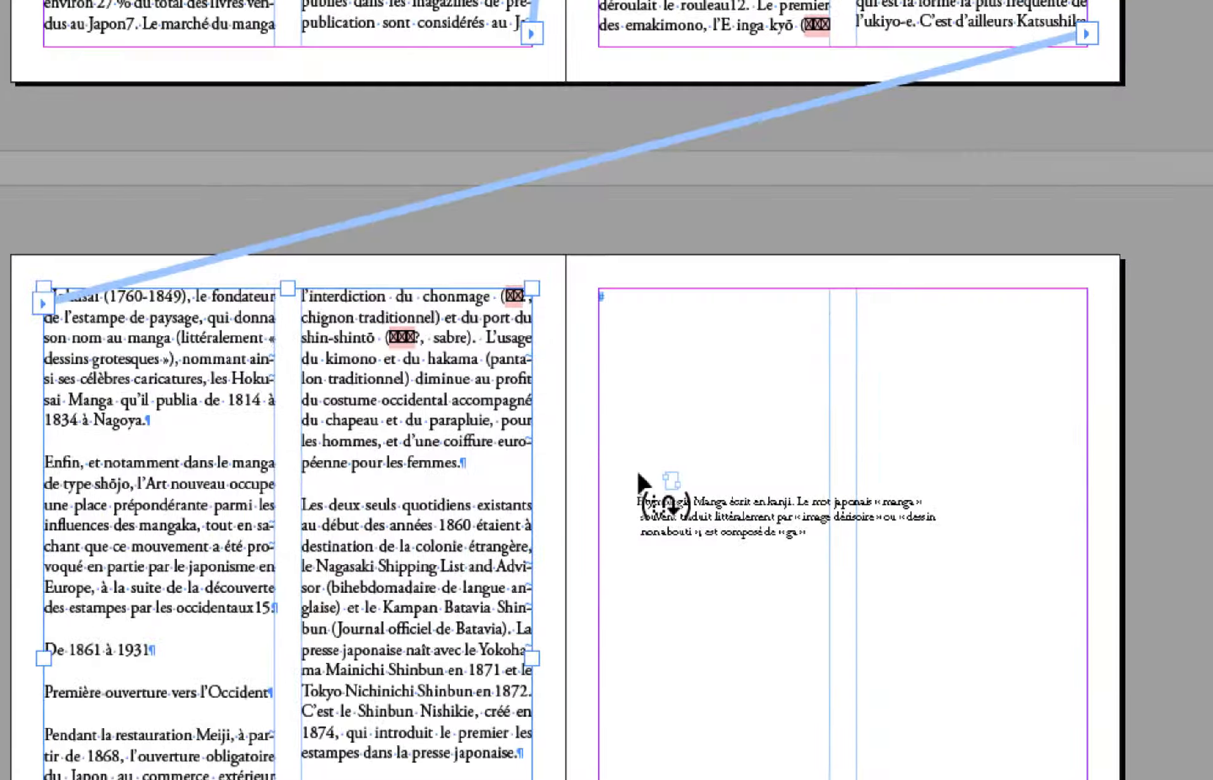
{"action": "scroll", "coordinate": [645, 473], "scroll_direction": "right", "scroll_amount": 2}
{"action": "left_click", "coordinate": [651, 470], "text": "alt"}
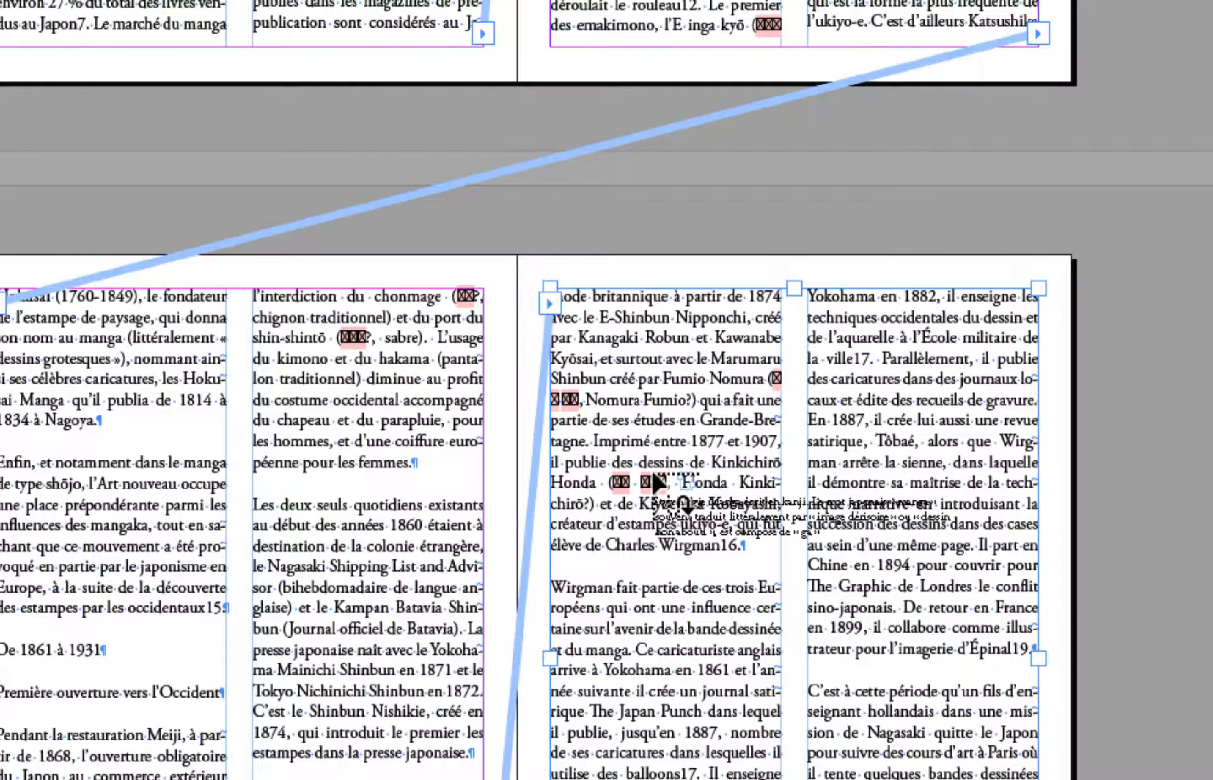